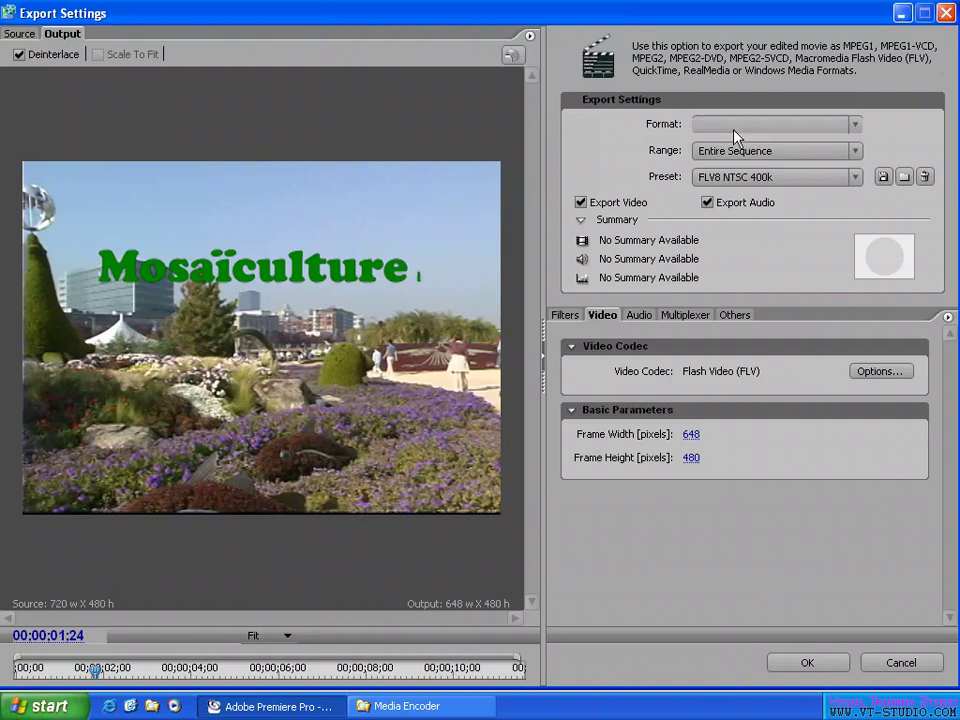
# Step: Set the export format to QuickTime with the QT 512 streaming NTSC preset
pyautogui.click(775, 125)
pyautogui.click(735, 248)
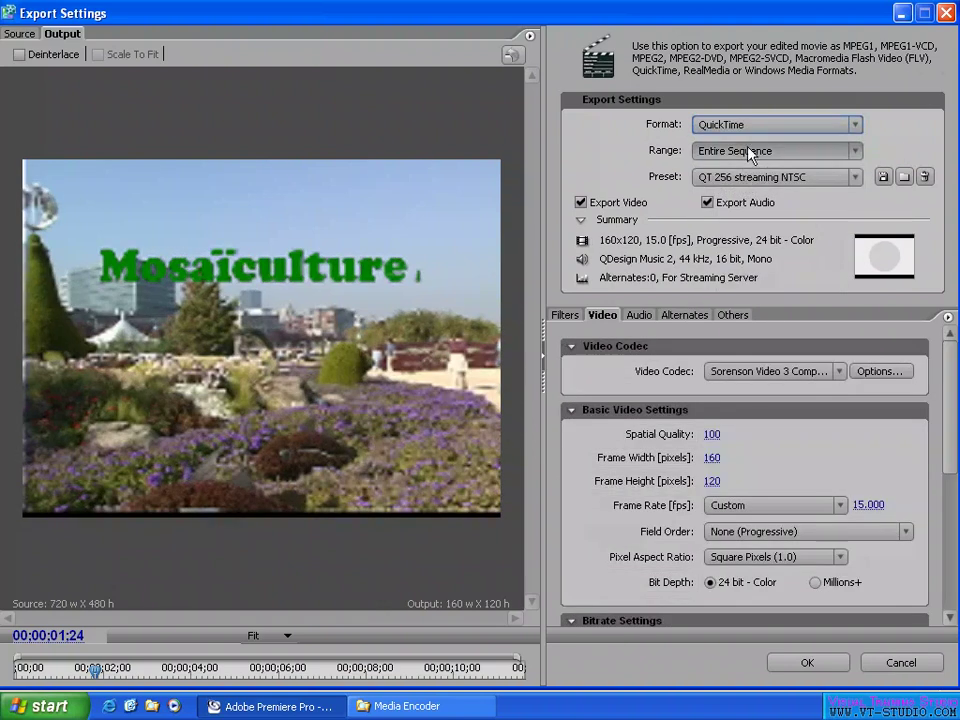
pyautogui.click(760, 177)
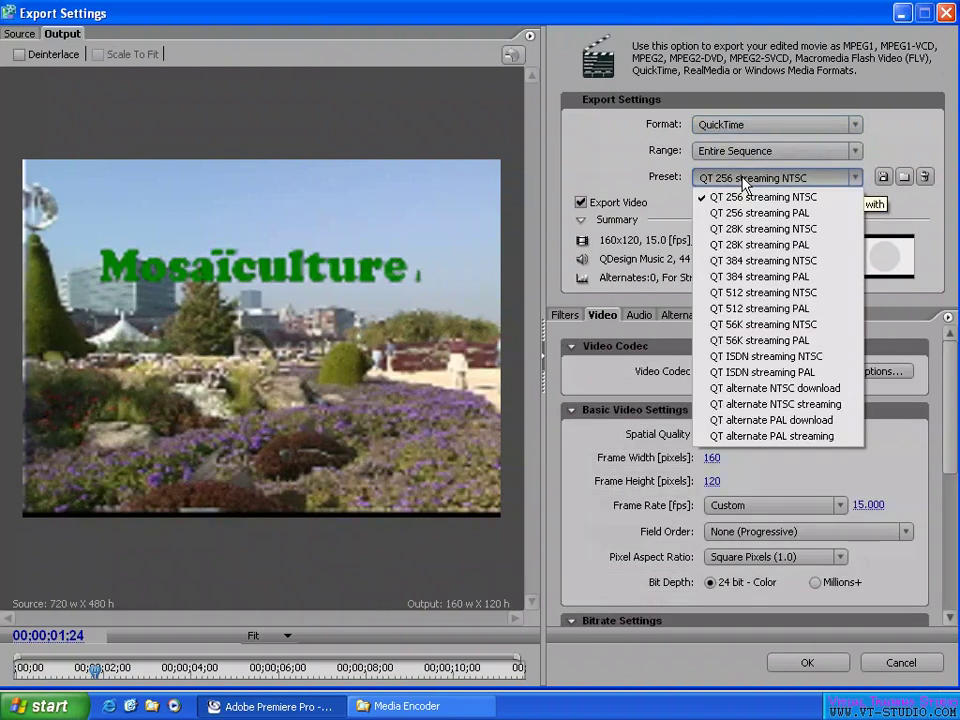
pyautogui.click(763, 292)
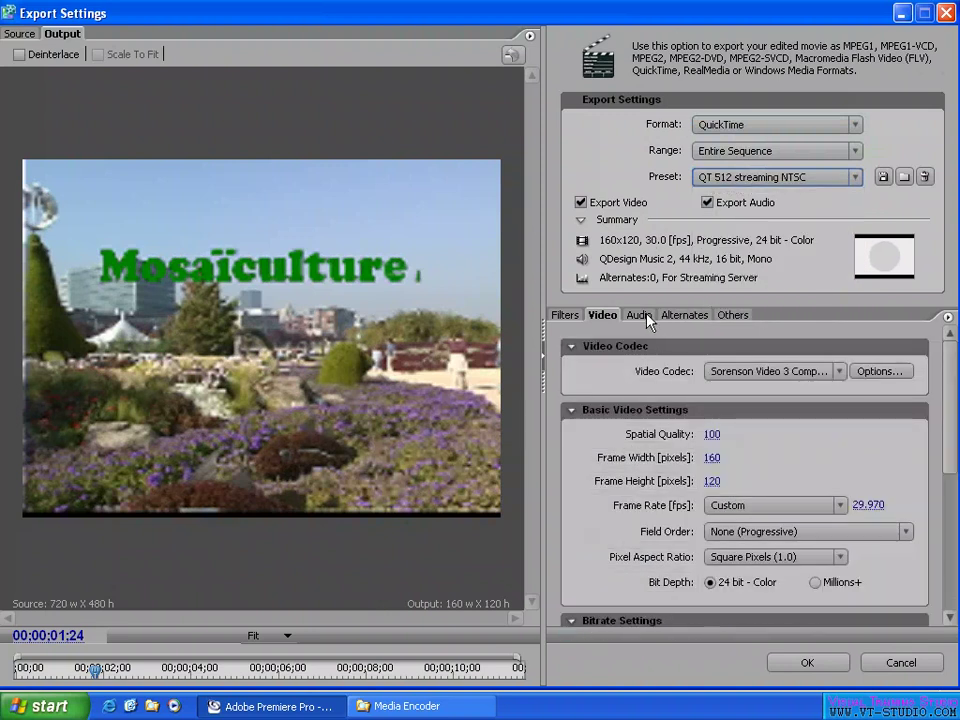
# Step: Review the Audio, Alternates and Video tabs and toggle the source and output previews
pyautogui.click(639, 315)
pyautogui.click(684, 315)
pyautogui.click(600, 315)
pyautogui.click(22, 34)
pyautogui.click(65, 34)
# Step: Save as Mosaicultures.mov, start rendering, and move the expanded Rendering dialog aside
pyautogui.click(807, 663)
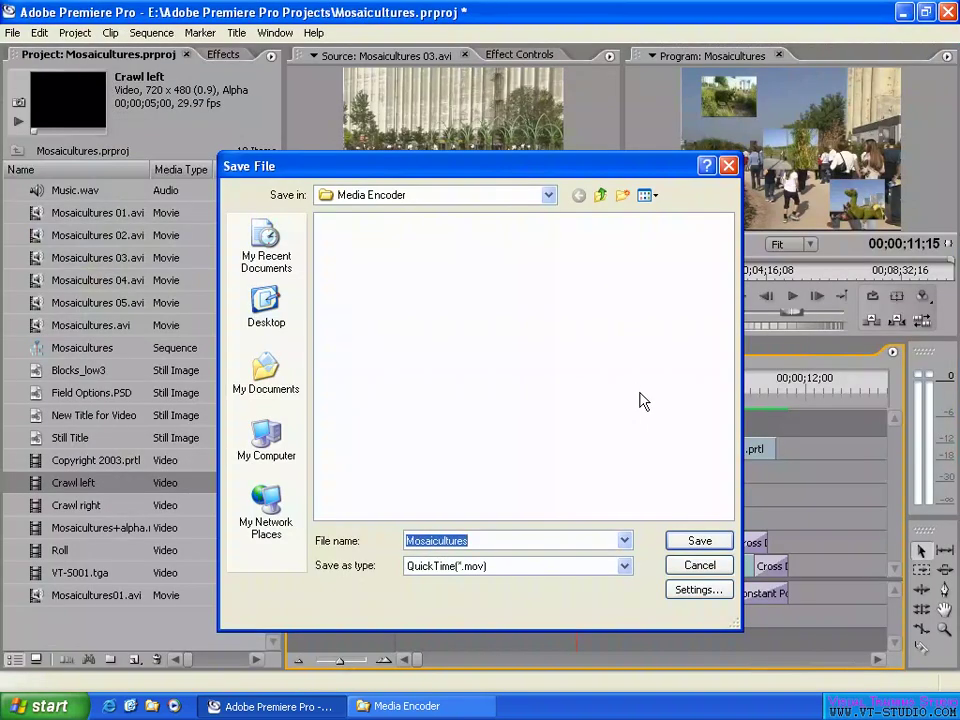
pyautogui.click(699, 541)
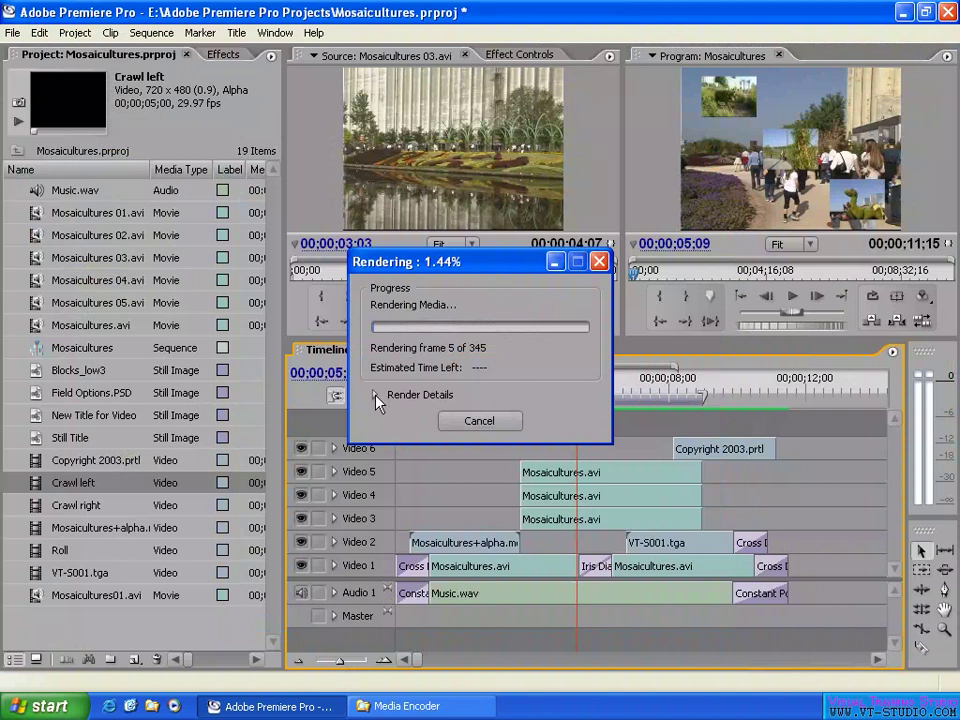
pyautogui.click(375, 394)
pyautogui.moveTo(480, 262); pyautogui.dragTo(225, 274)
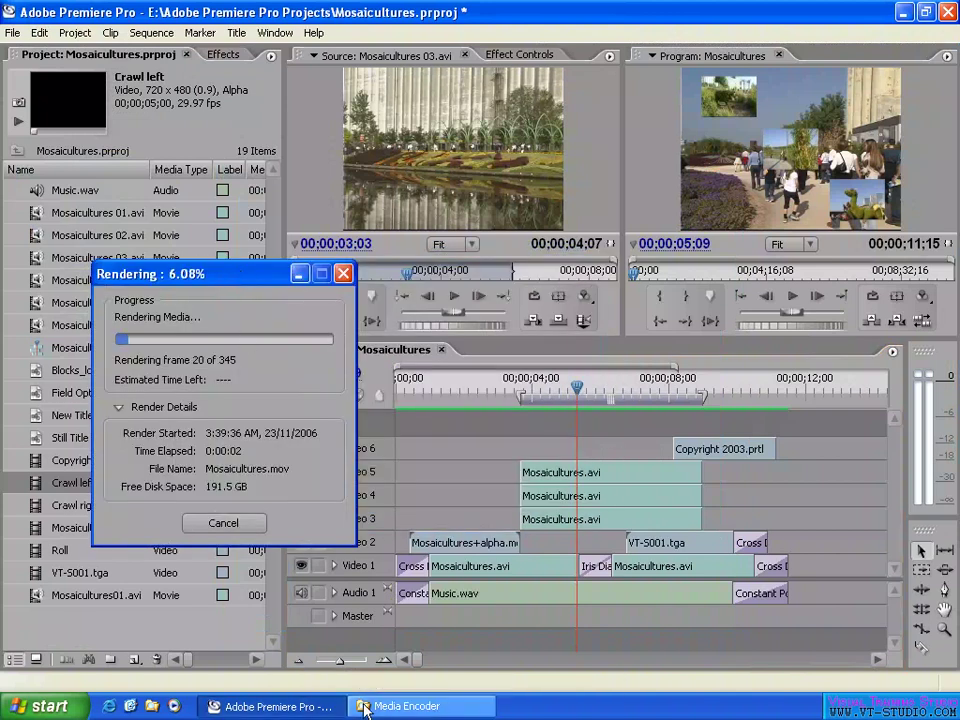
# Step: Check Mosaicultures.mov's growing file size in the Media Encoder folder, then deselect it
pyautogui.click(406, 706)
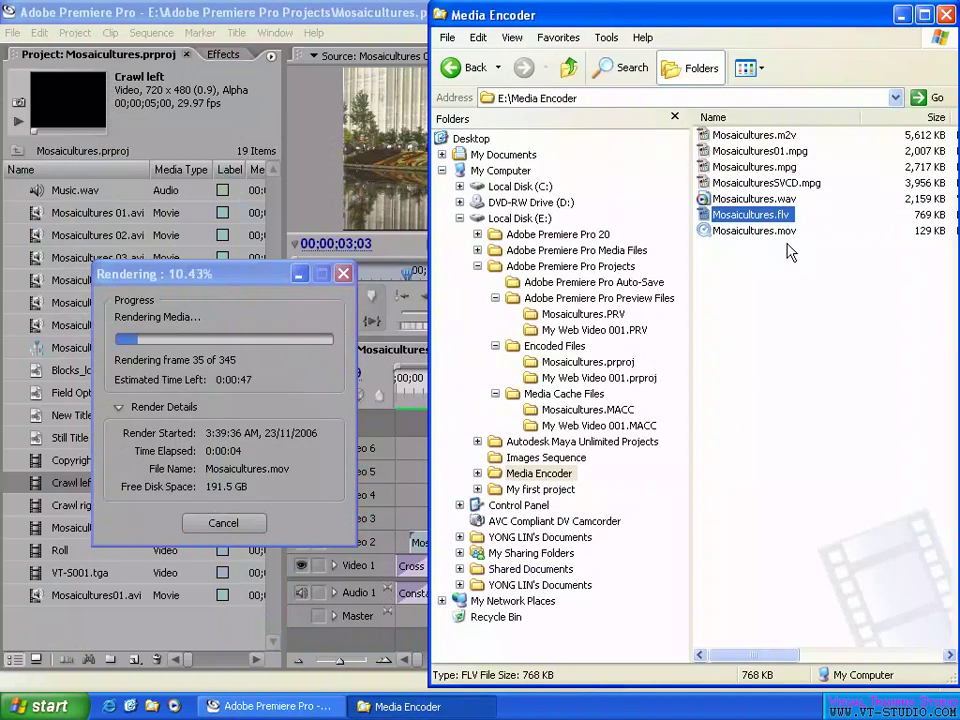
pyautogui.click(754, 231)
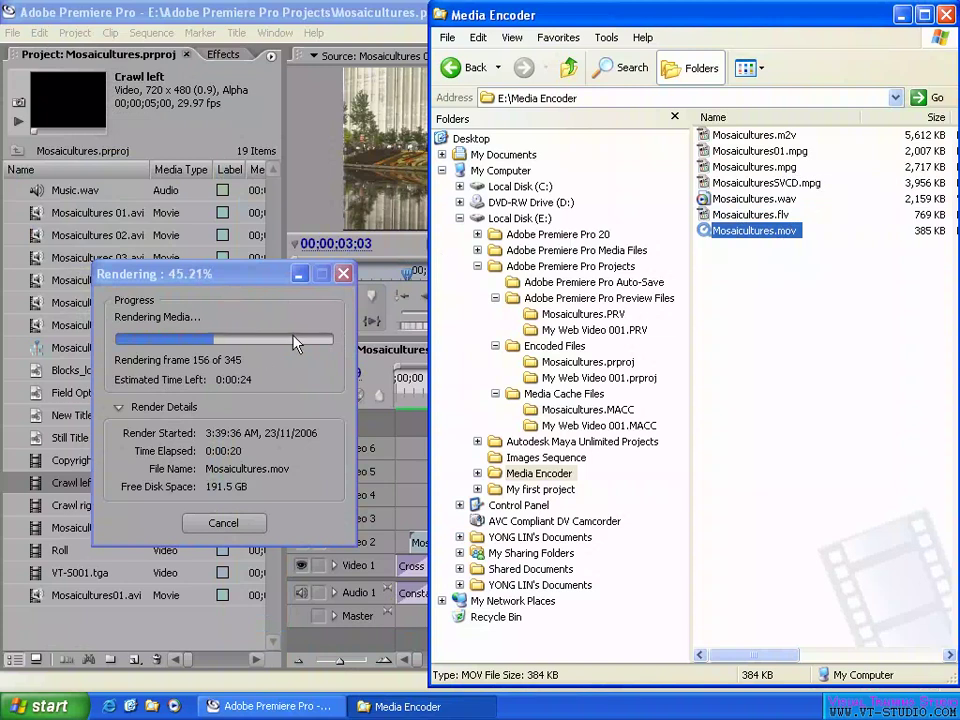
pyautogui.click(765, 325)
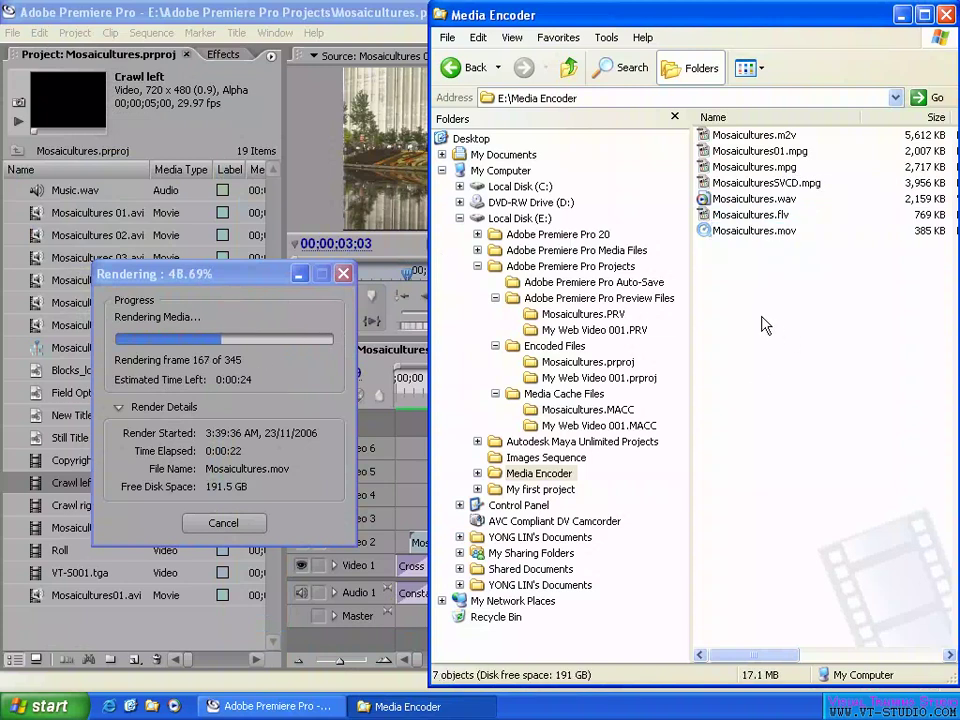